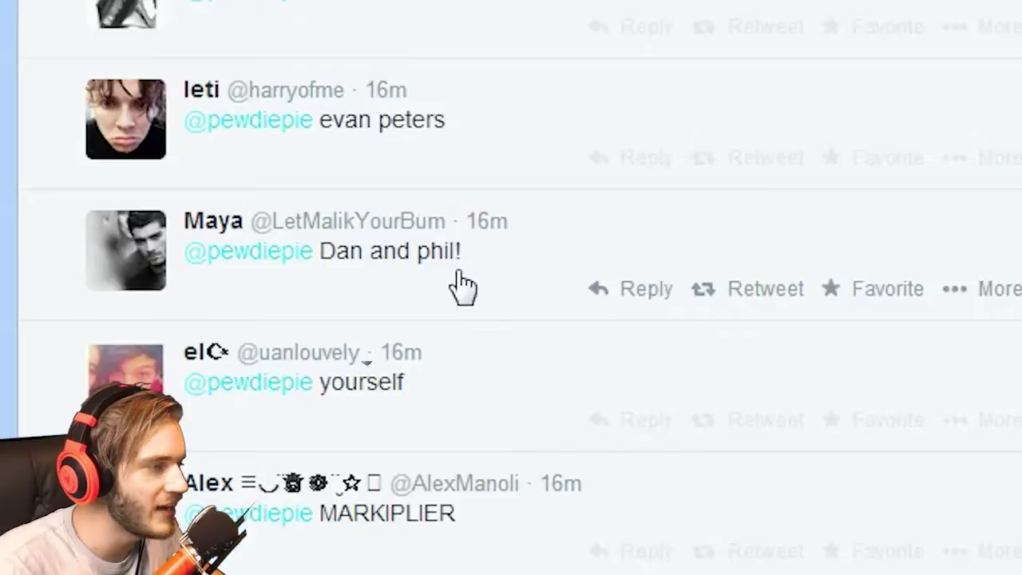
Expand the "Dan and phil!" reply and open it in its own detail view
{"action": "left_click", "coordinate": [459, 276]}
{"action": "left_click", "coordinate": [487, 224]}
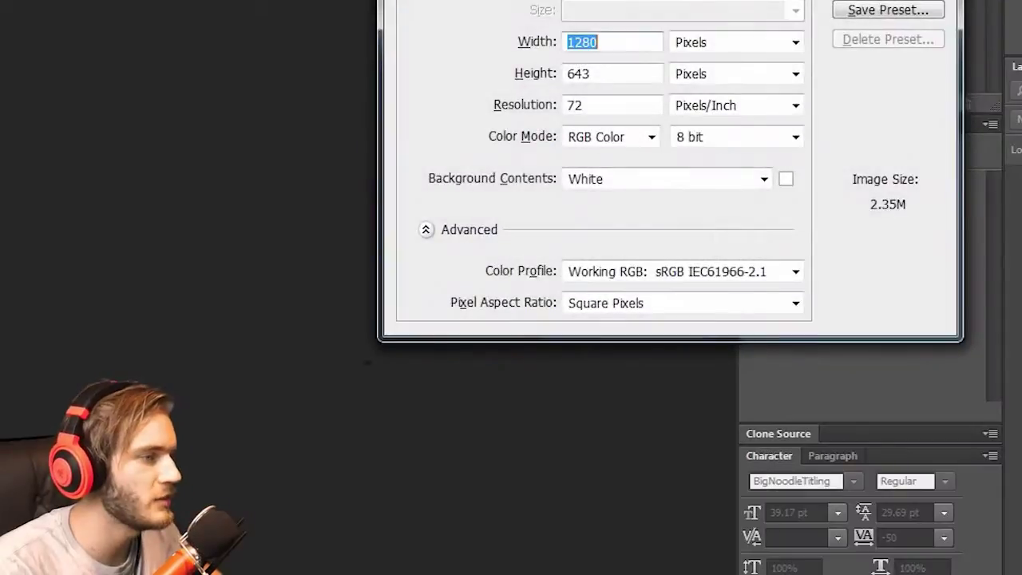
Create a new 1280 × 720 image
{"action": "type", "text": "12"}
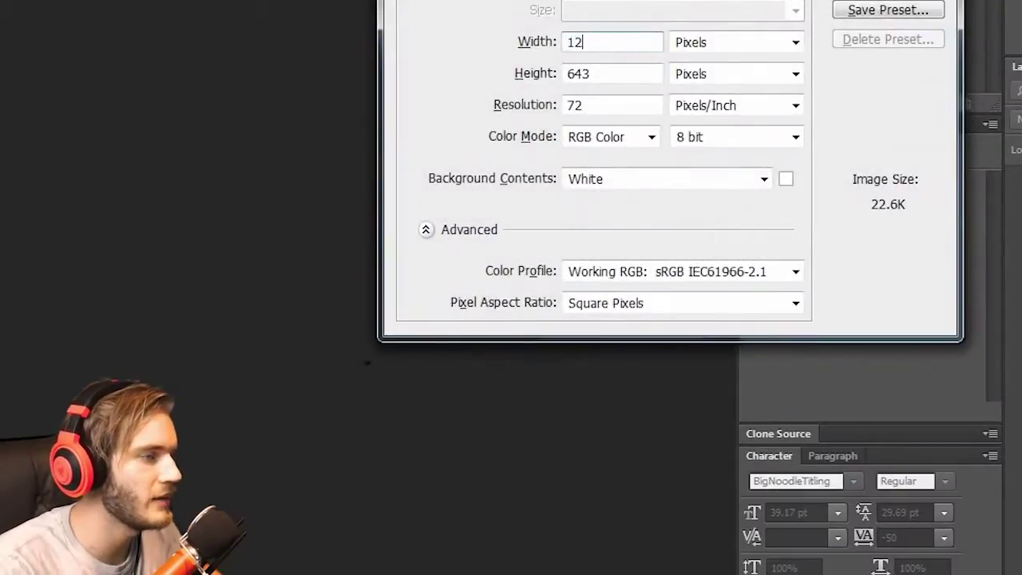
{"action": "type", "text": "0"}
{"action": "key", "text": "Tab"}
{"action": "type", "text": "720"}
{"action": "key", "text": "Return"}
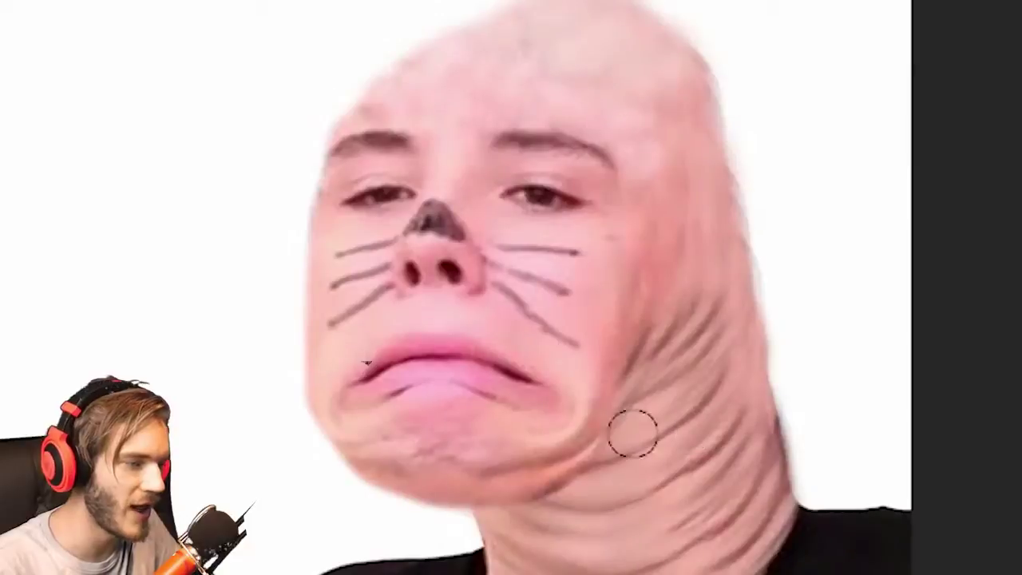
Set a soft 61 px brush, sample the neck's skin colour, and add a new layer
{"action": "right_click", "coordinate": [706, 434]}
{"action": "left_click_drag", "start_coordinate": [820, 475], "coordinate": [812, 474]}
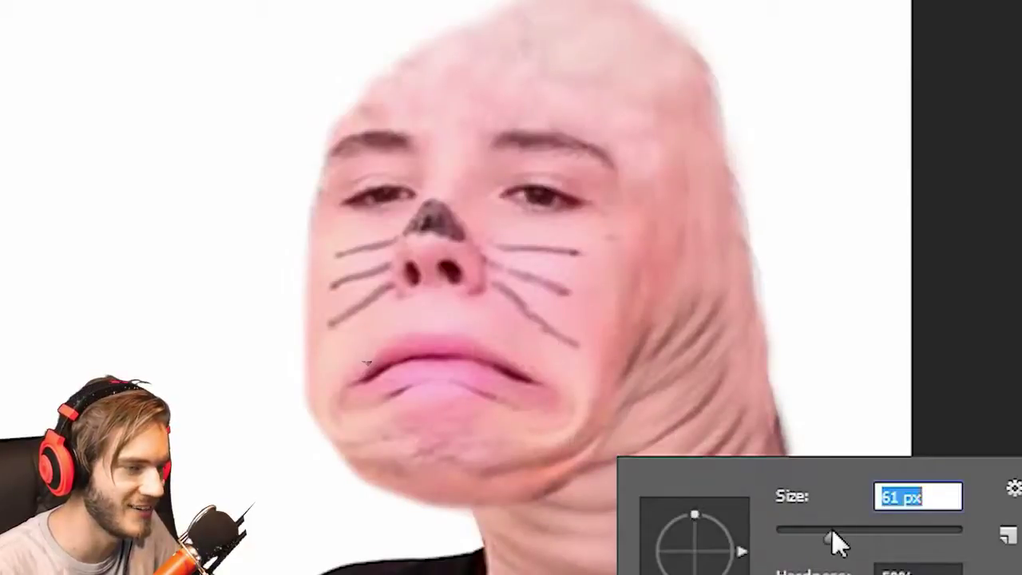
{"action": "left_click_drag", "start_coordinate": [812, 515], "coordinate": [802, 517]}
{"action": "type", "text": "0"}
{"action": "key", "text": "Tab"}
{"action": "key", "text": "Return"}
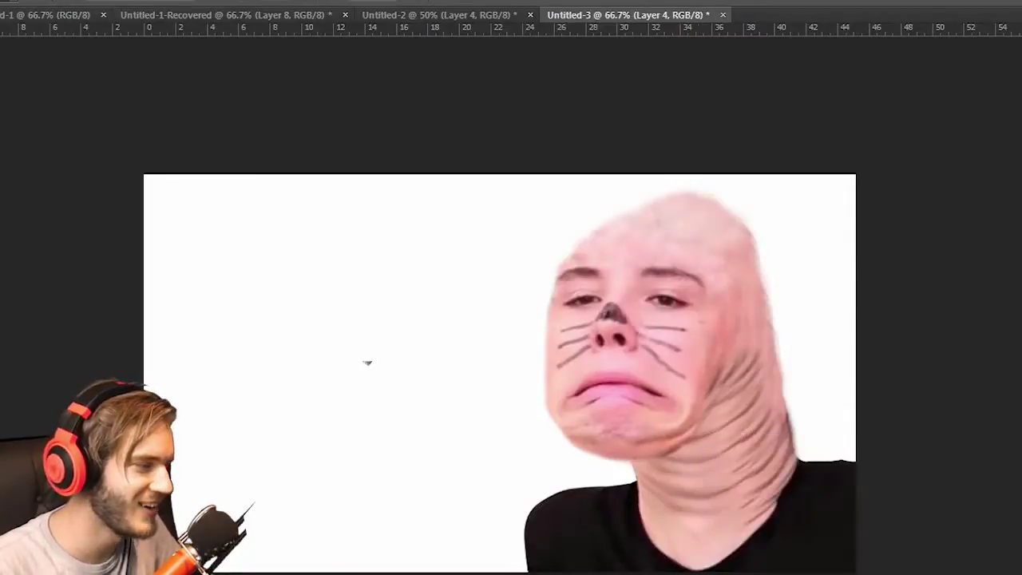
{"action": "left_click", "coordinate": [698, 451], "text": "alt"}
{"action": "key", "text": "ctrl+shift+alt+n"}
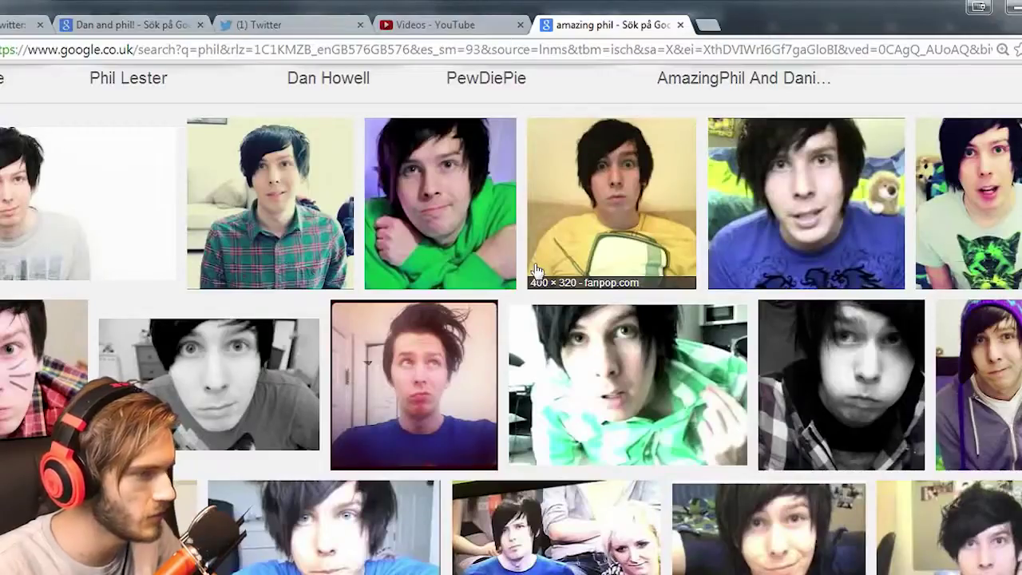
Find the cat-whiskered Phil image result and open its full-size GIF in a new tab
{"action": "scroll", "coordinate": [536, 271], "scroll_direction": "down", "scroll_amount": 1}
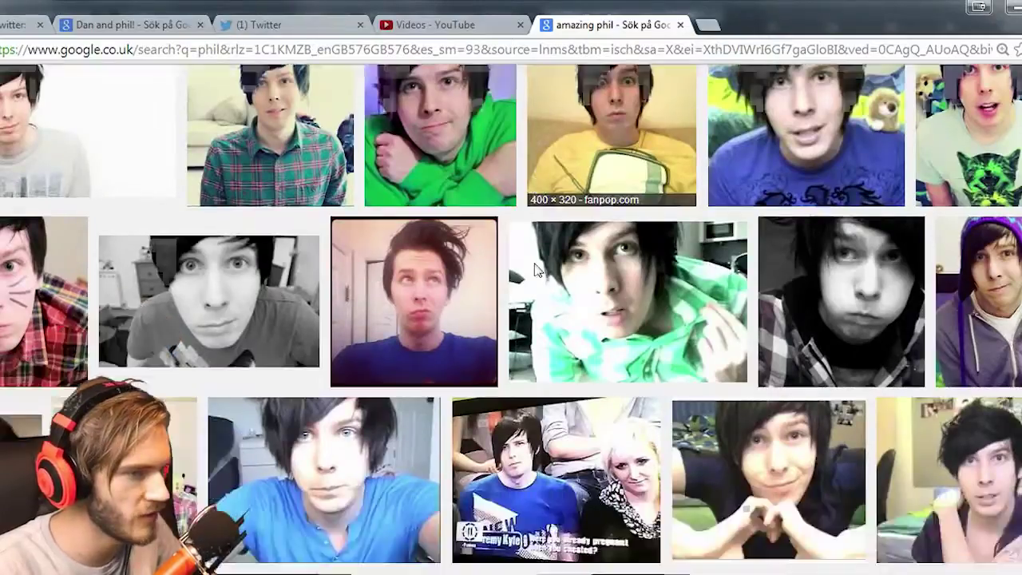
{"action": "scroll", "coordinate": [536, 271], "scroll_direction": "down", "scroll_amount": 4}
{"action": "scroll", "coordinate": [536, 271], "scroll_direction": "down", "scroll_amount": 1}
{"action": "left_click", "coordinate": [894, 447]}
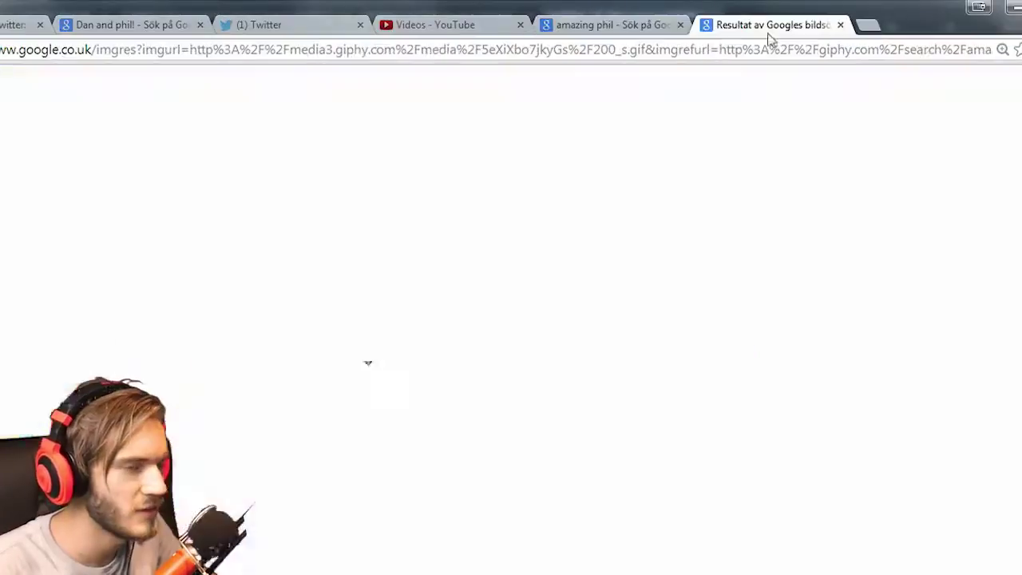
{"action": "left_click", "coordinate": [802, 382]}
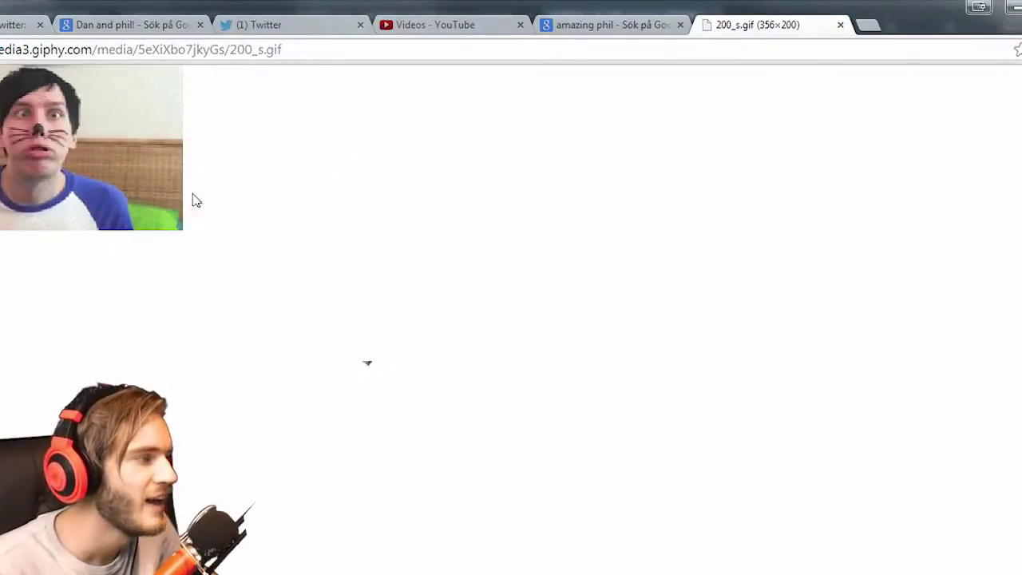
{"action": "right_click", "coordinate": [76, 138]}
{"action": "left_click", "coordinate": [212, 205]}
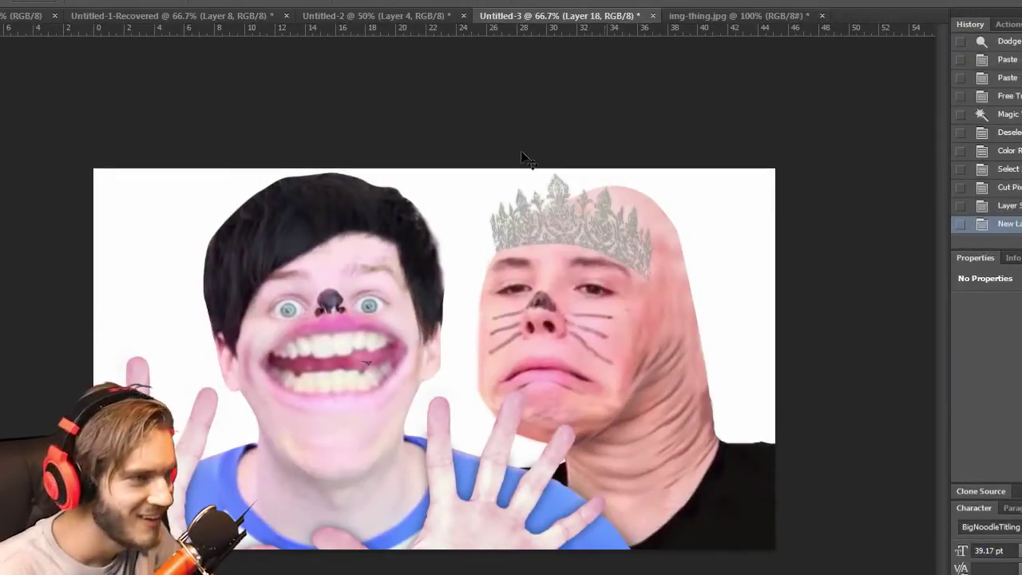
Adjust the brush on the tiara face composite, then create a new blank Untitled-4 image
{"action": "right_click", "coordinate": [599, 266]}
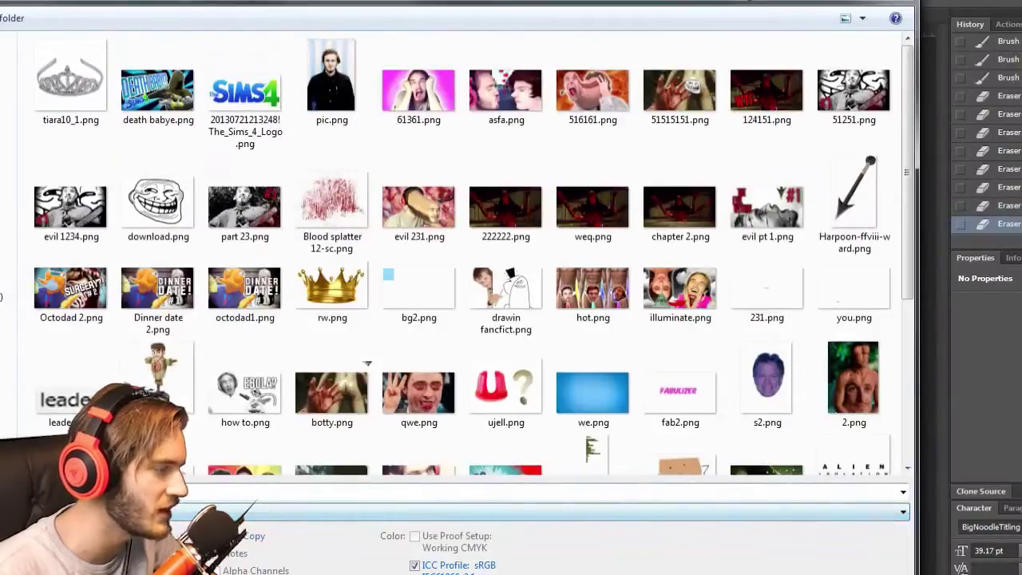
{"action": "scroll", "coordinate": [584, 274], "scroll_direction": "up", "scroll_amount": 3}
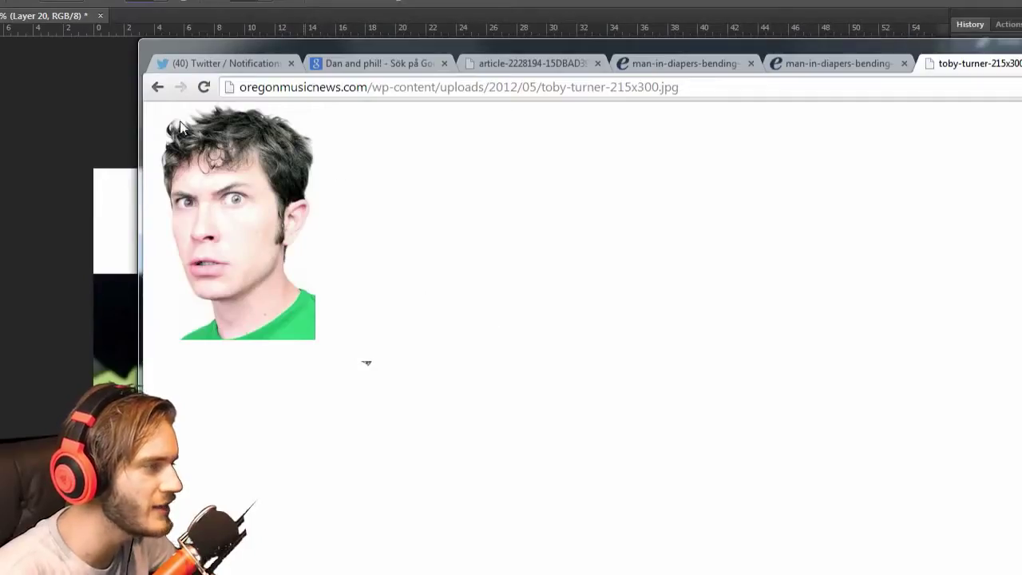
{"action": "left_click", "coordinate": [13, 108]}
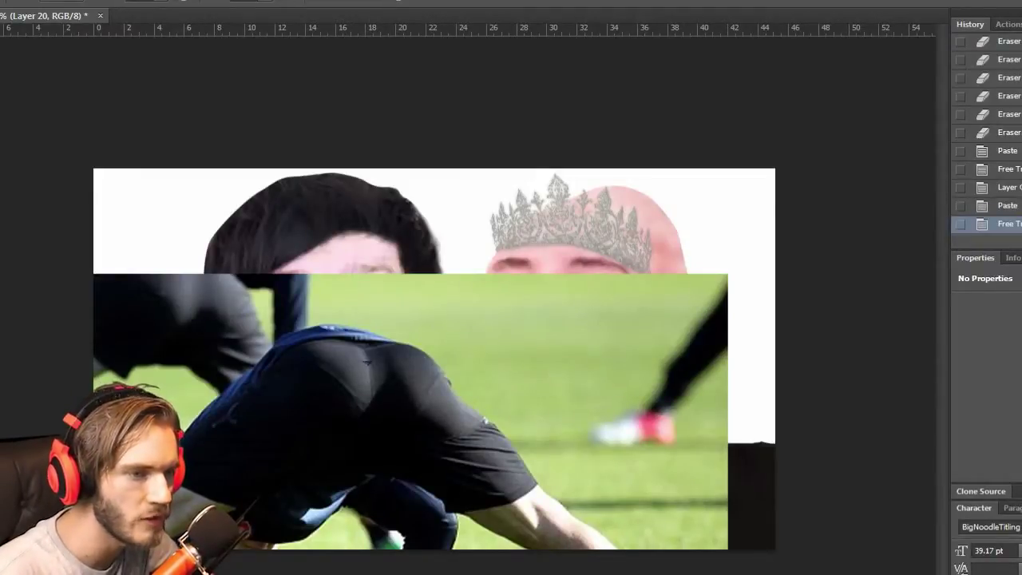
{"action": "key", "text": "ctrl+n"}
{"action": "key", "text": "Return"}
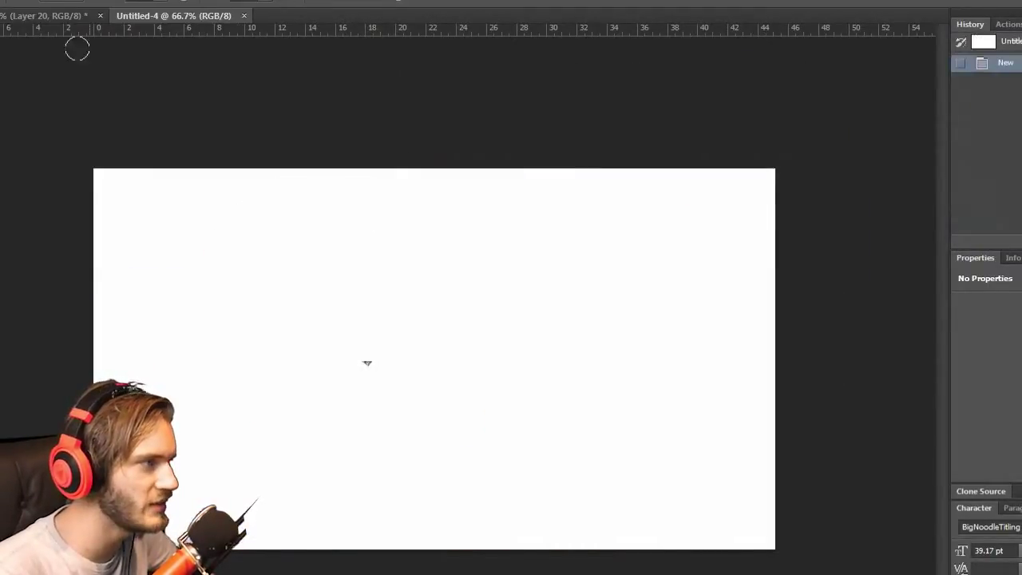
Paste the portrait photo into Untitled-4, outline the face and apply a mask to it
{"action": "left_click", "coordinate": [57, 17]}
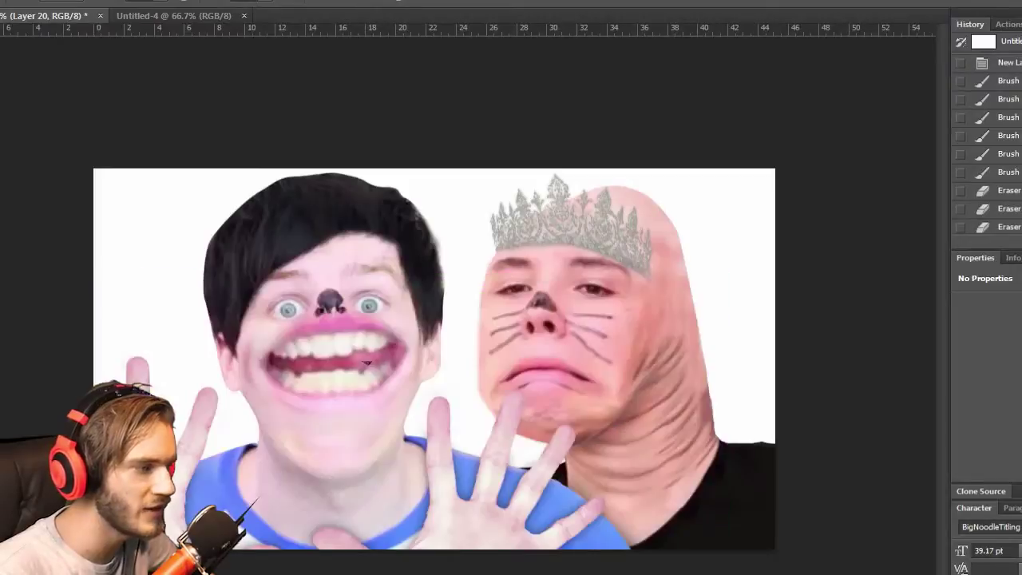
{"action": "left_click", "coordinate": [206, 16]}
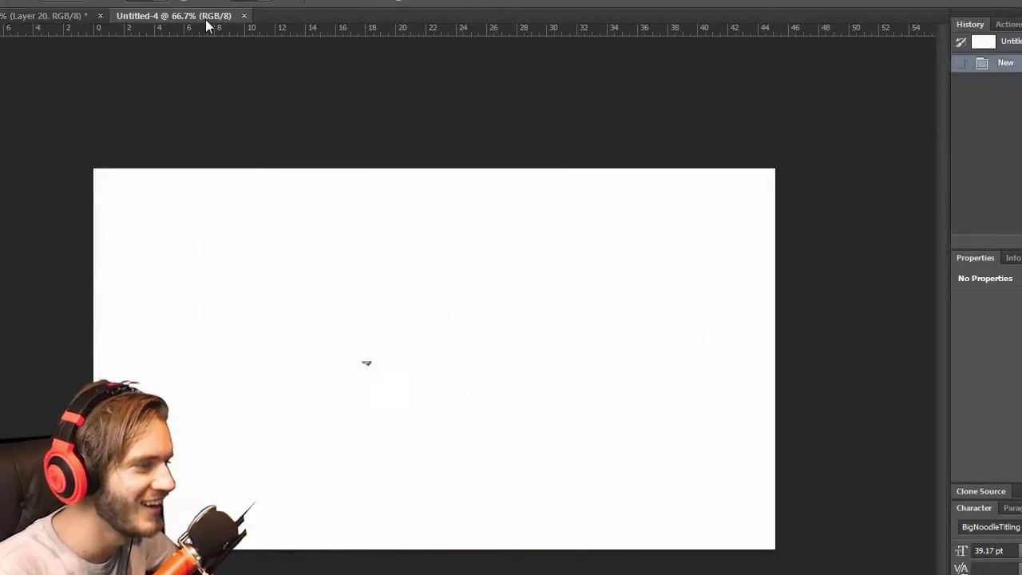
{"action": "key", "text": "ctrl+v"}
{"action": "left_click_drag", "start_coordinate": [633, 501], "coordinate": [671, 488]}
{"action": "left_click_drag", "start_coordinate": [532, 489], "coordinate": [590, 517]}
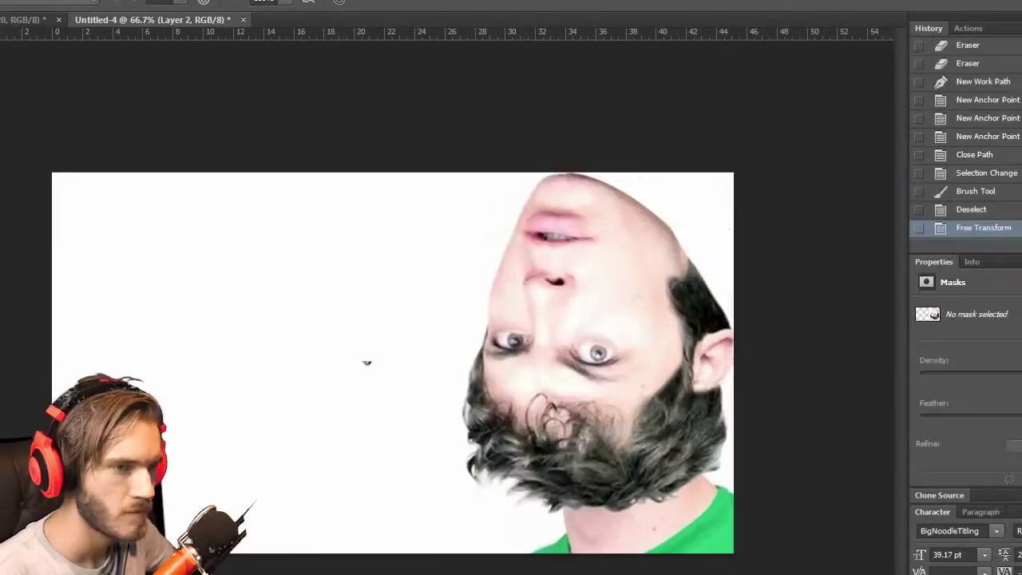
{"action": "left_click", "coordinate": [1014, 479]}
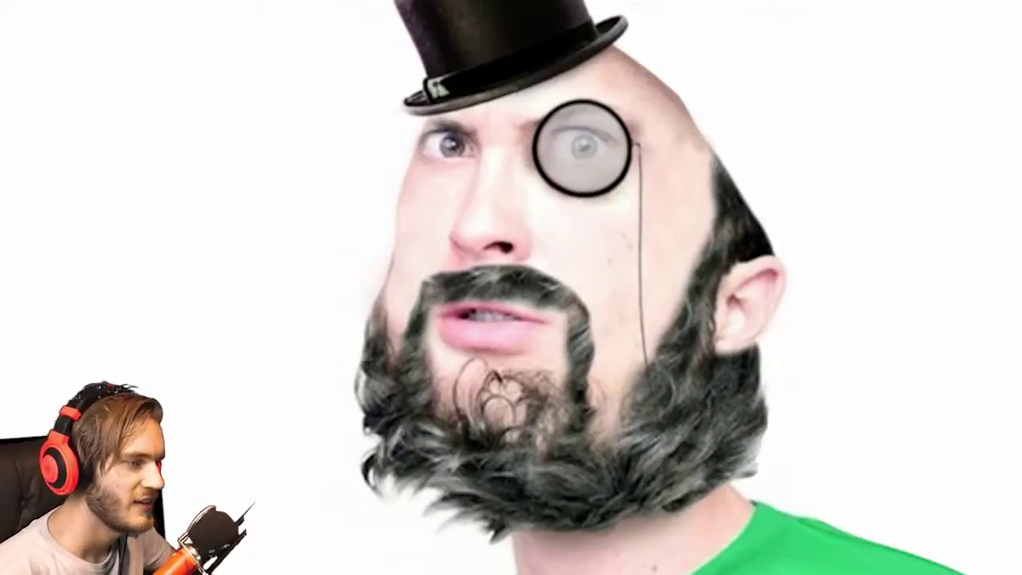
Touch up the top hat and monocle edit and save a copy of it
{"action": "right_click", "coordinate": [779, 483]}
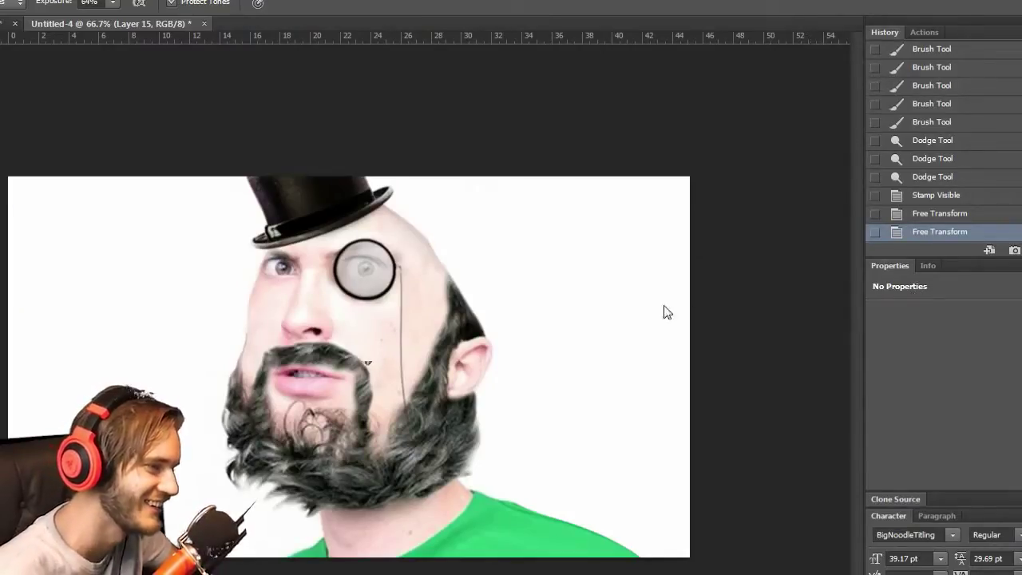
{"action": "key", "text": "ctrl+s"}
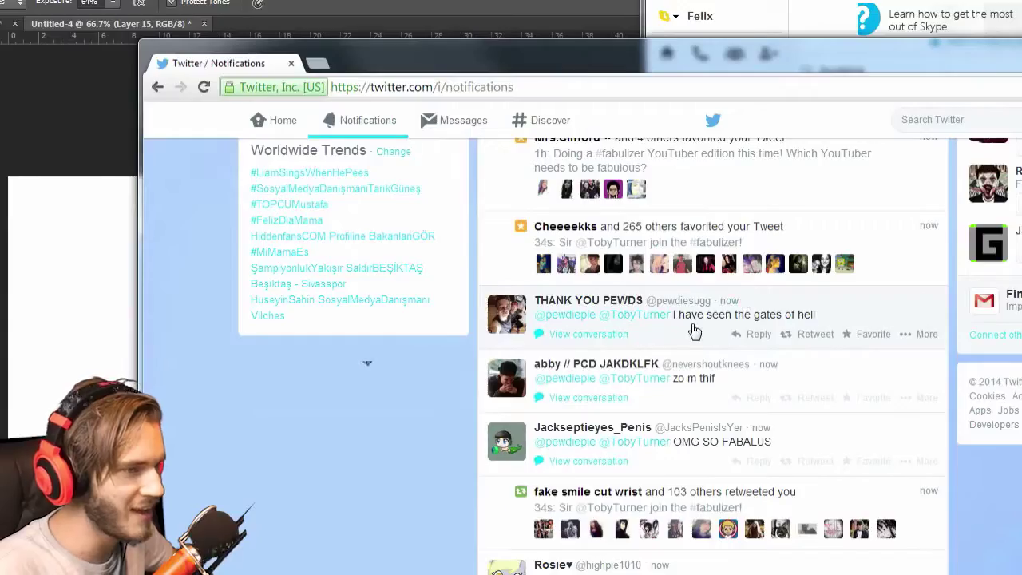
{"action": "left_click", "coordinate": [695, 332]}
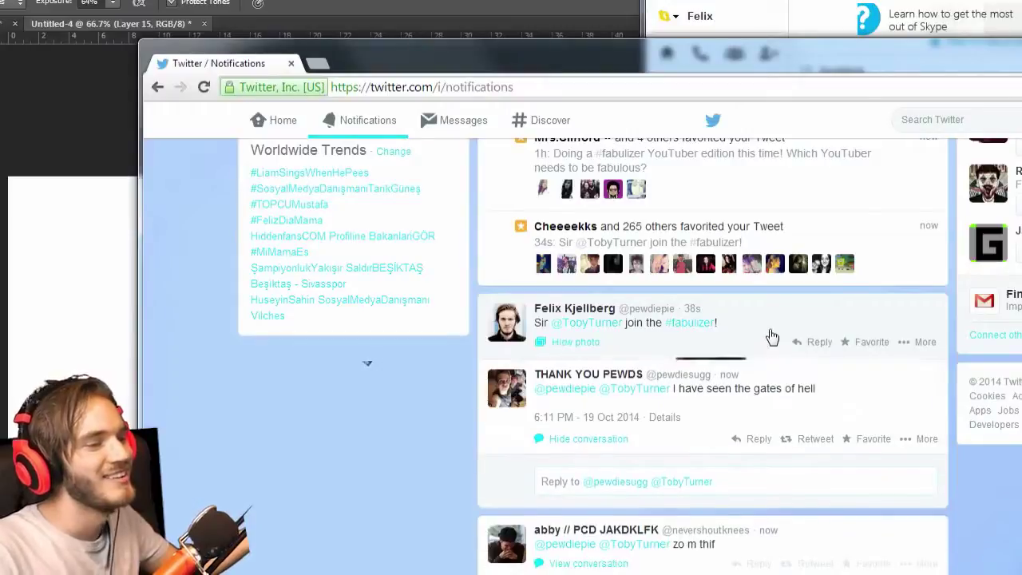
Show the original tweet's photo and expand replies to the top hat edit
{"action": "left_click", "coordinate": [771, 336]}
{"action": "scroll", "coordinate": [835, 416], "scroll_direction": "down", "scroll_amount": 2}
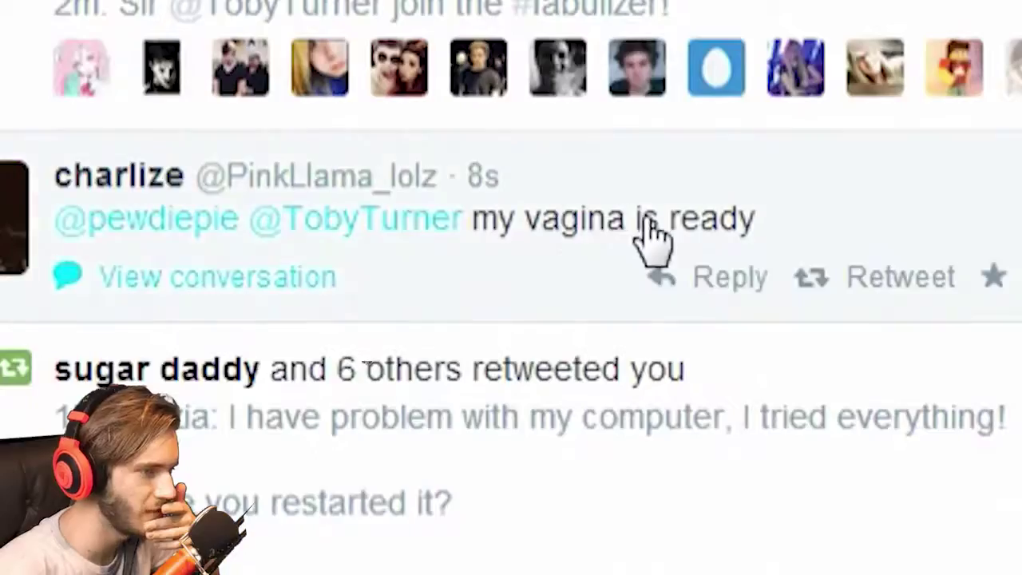
{"action": "left_click", "coordinate": [723, 399]}
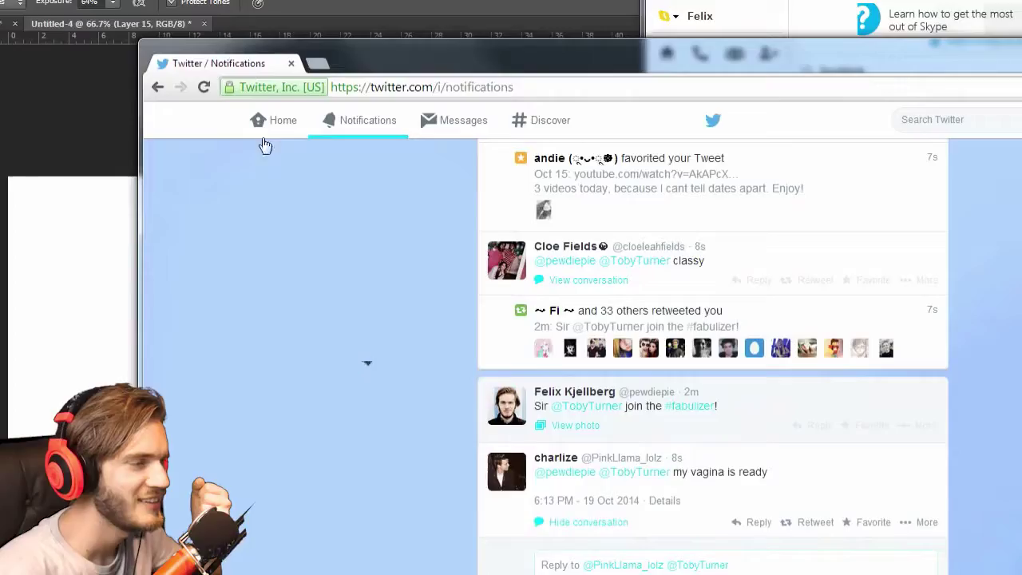
{"action": "left_click", "coordinate": [264, 142]}
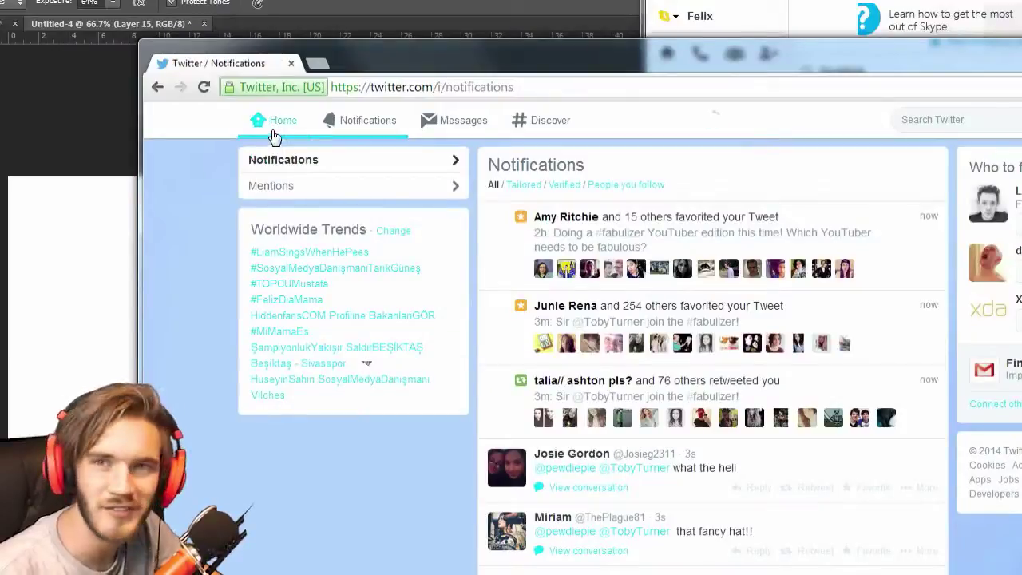
Copy the screaming-face photo from the open image tab
{"action": "left_click", "coordinate": [272, 124]}
{"action": "scroll", "coordinate": [512, 238], "scroll_direction": "down", "scroll_amount": 2}
{"action": "scroll", "coordinate": [548, 266], "scroll_direction": "down", "scroll_amount": 4}
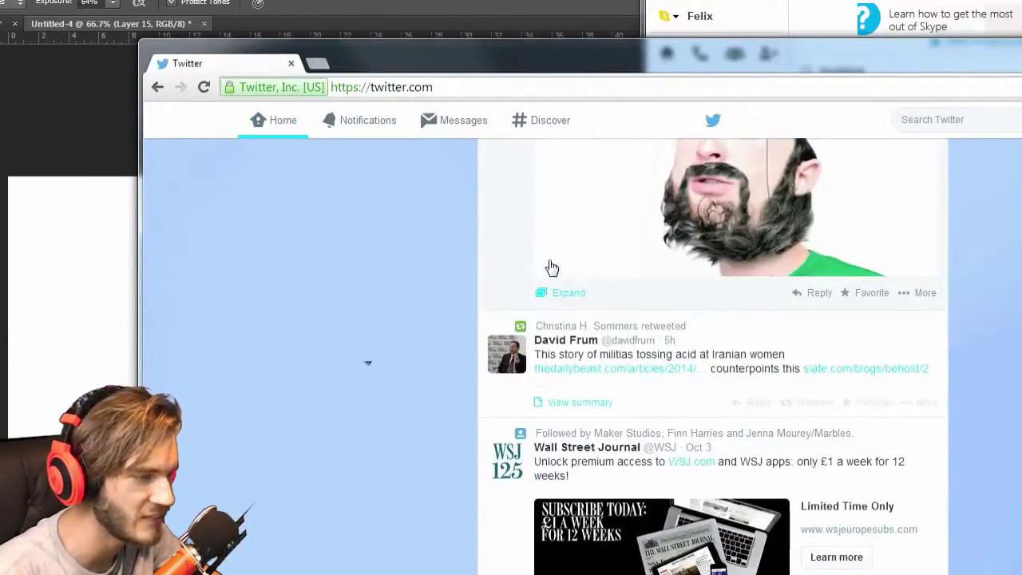
{"action": "scroll", "coordinate": [548, 267], "scroll_direction": "down", "scroll_amount": 4}
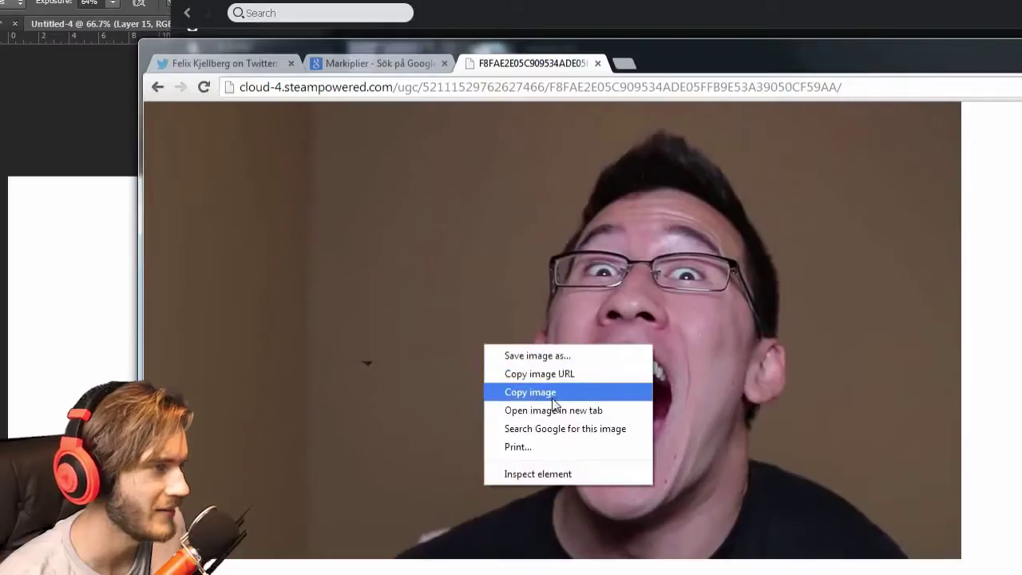
{"action": "left_click", "coordinate": [551, 394]}
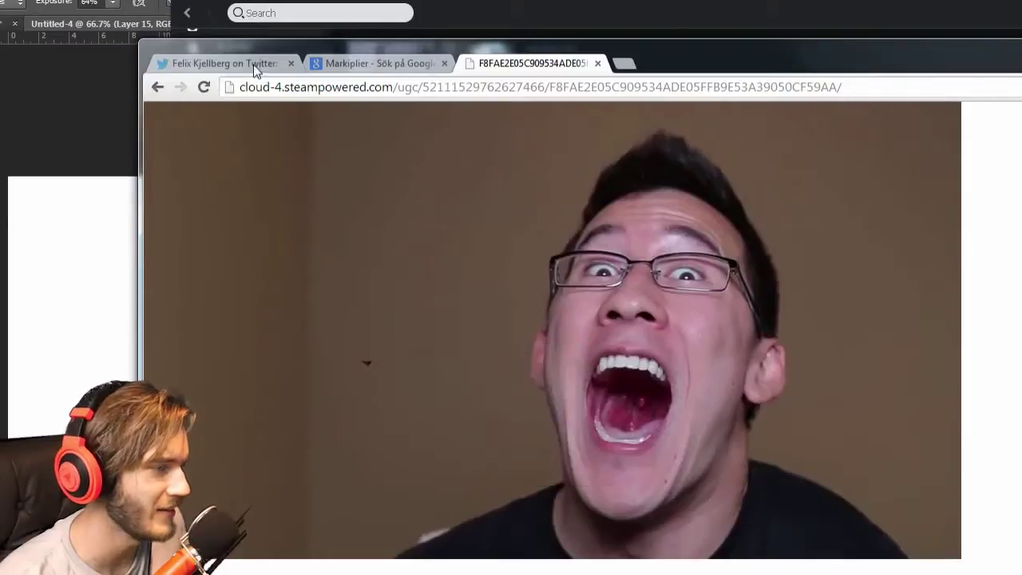
Paste the screaming face and enlarge it to cover the canvas
{"action": "left_click", "coordinate": [253, 64]}
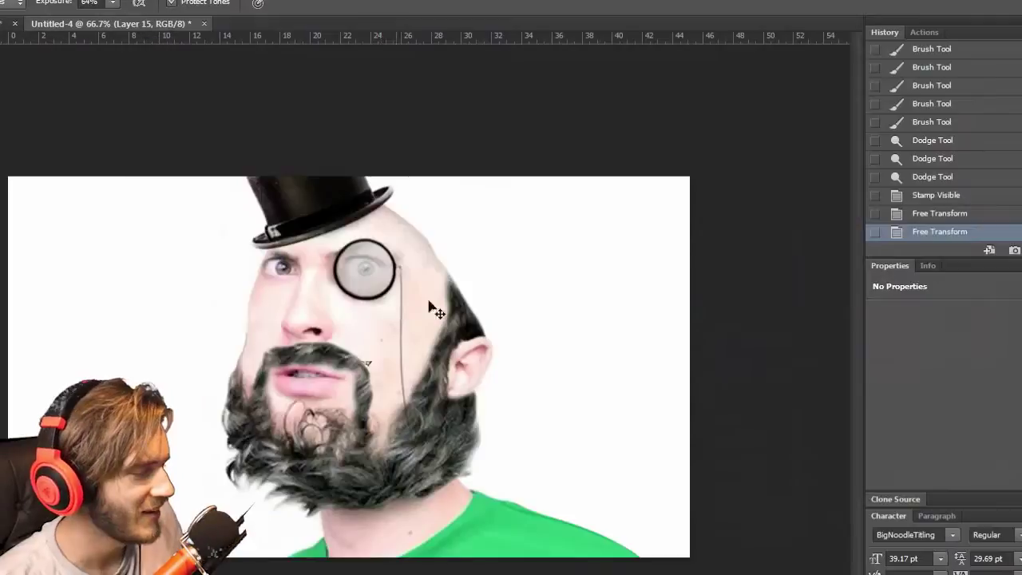
{"action": "key", "text": "ctrl+v"}
{"action": "left_click_drag", "start_coordinate": [621, 216], "coordinate": [822, 103]}
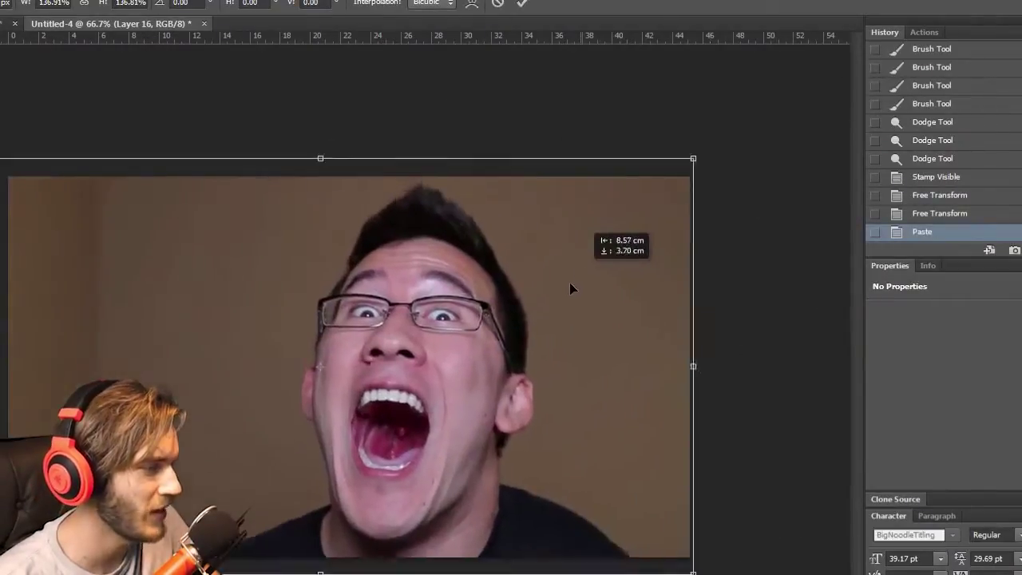
{"action": "left_click_drag", "start_coordinate": [761, 176], "coordinate": [610, 248]}
{"action": "key", "text": "Return"}
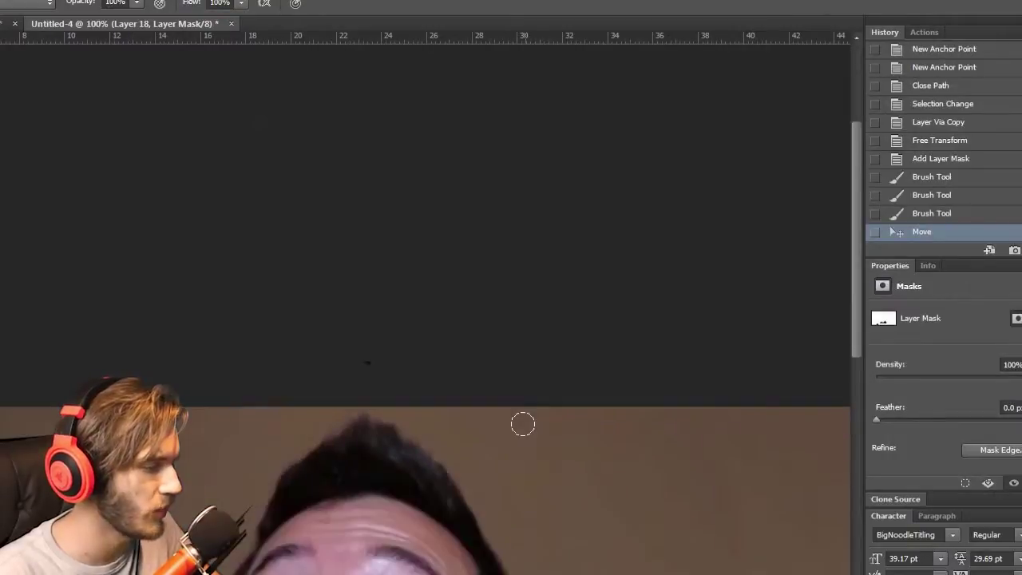
Mask the small face's left jaw edge and commit its resize inside the mouth
{"action": "scroll", "coordinate": [523, 424], "scroll_direction": "down", "scroll_amount": 5}
{"action": "scroll", "coordinate": [523, 427], "scroll_direction": "down", "scroll_amount": 3}
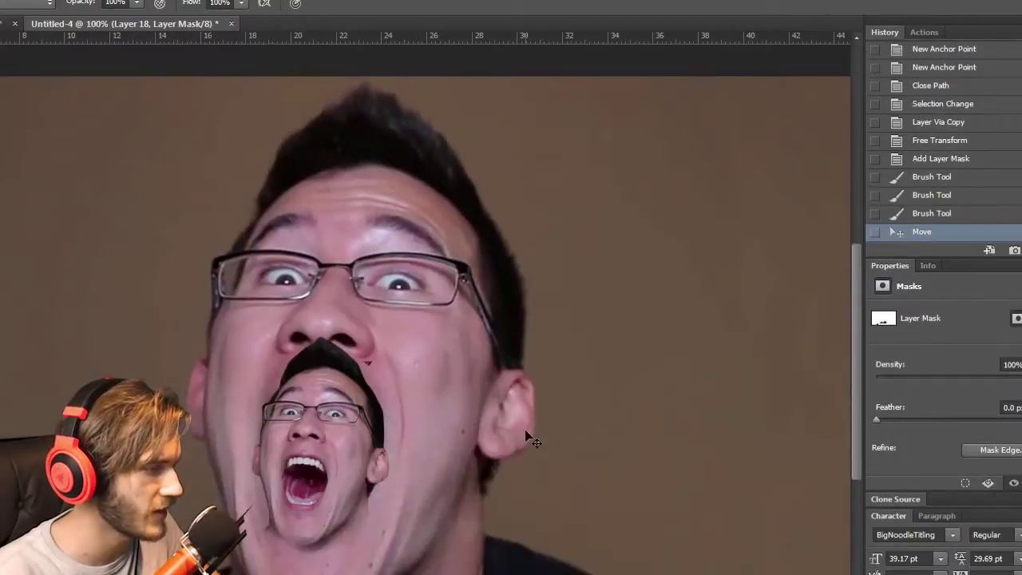
{"action": "scroll", "coordinate": [523, 427], "scroll_direction": "down", "scroll_amount": 3}
{"action": "scroll", "coordinate": [371, 476], "scroll_direction": "left", "scroll_amount": 2}
{"action": "left_click_drag", "start_coordinate": [392, 442], "coordinate": [438, 417]}
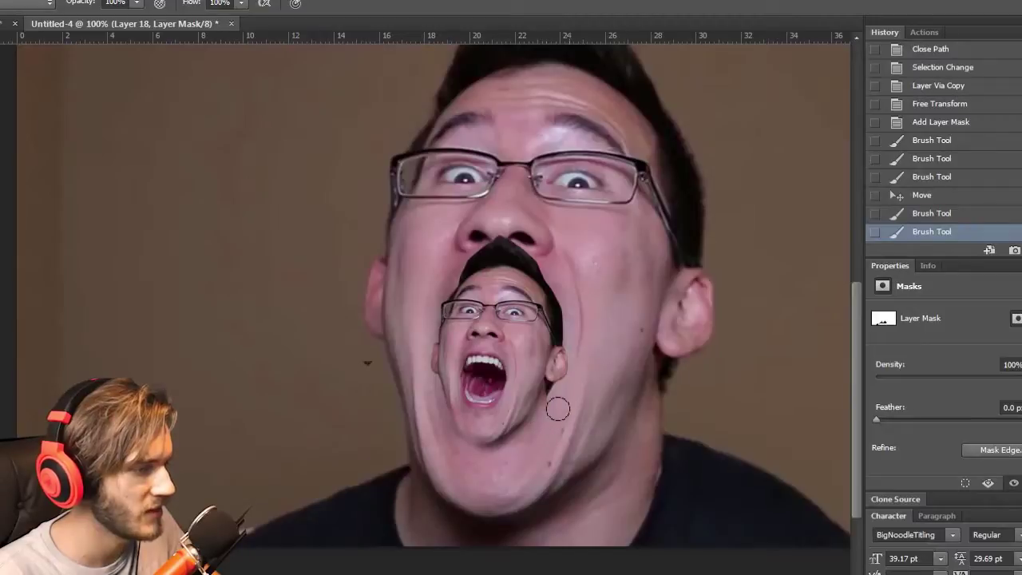
{"action": "left_click_drag", "start_coordinate": [555, 396], "coordinate": [557, 375]}
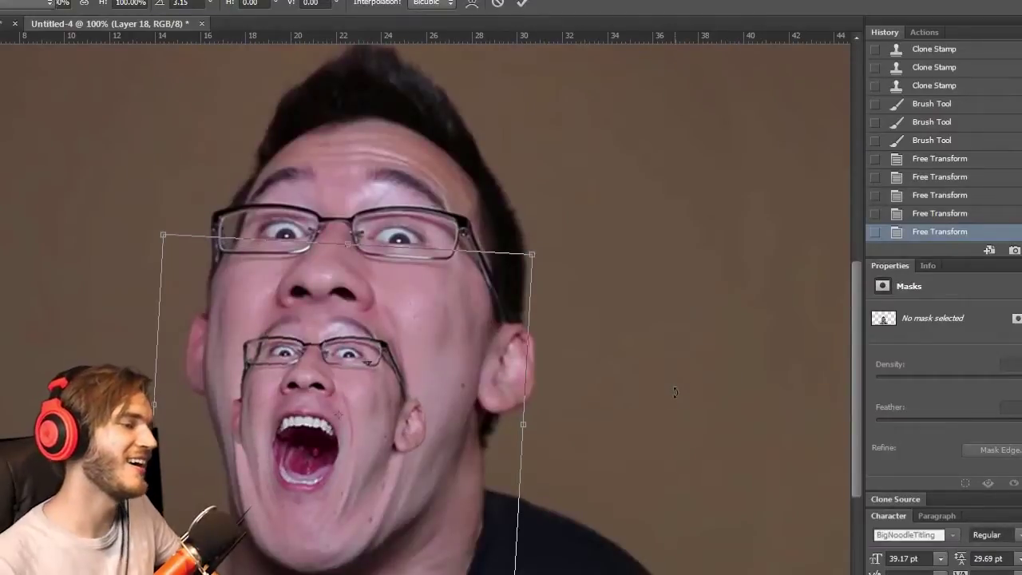
{"action": "key", "text": "Return"}
Zoom to 300% and shrink the copied face into the mouth, nudging it into place
{"action": "key", "text": "ctrl+plus"}
{"action": "key", "text": "ctrl+plus"}
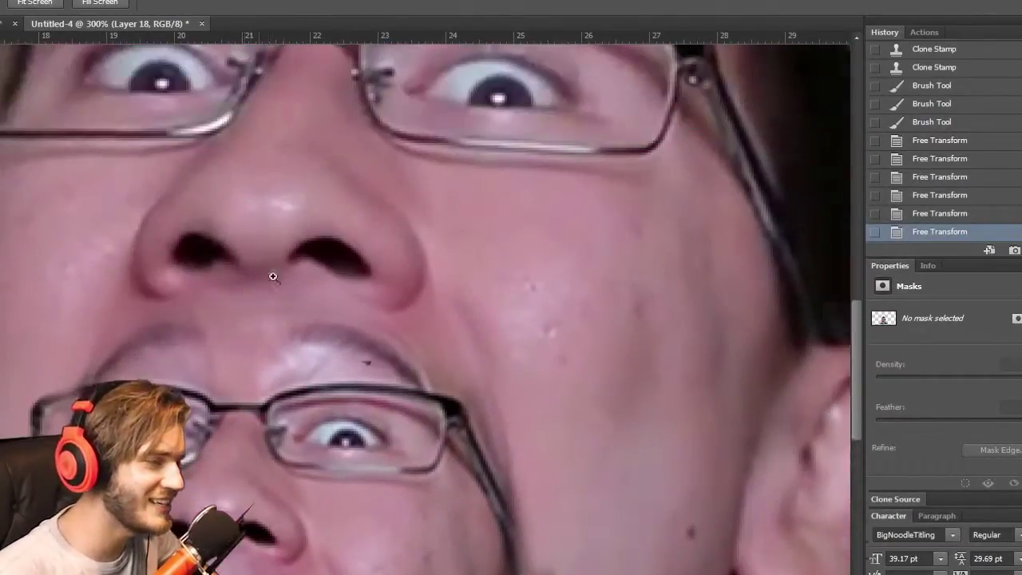
{"action": "left_click_drag", "start_coordinate": [395, 272], "coordinate": [497, 357]}
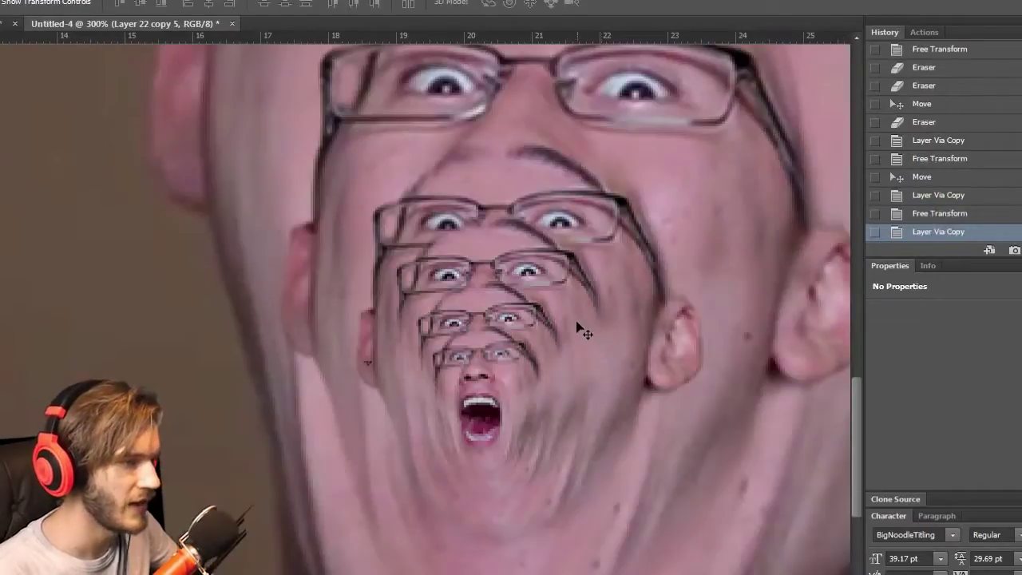
{"action": "key", "text": "ctrl+t"}
{"action": "mouse_move", "coordinate": [613, 292]}
{"action": "left_mouse_down"}
{"action": "mouse_move", "coordinate": [605, 259]}
{"action": "mouse_move", "coordinate": [559, 340]}
{"action": "left_mouse_up"}
{"action": "left_click_drag", "start_coordinate": [524, 372], "coordinate": [543, 365]}
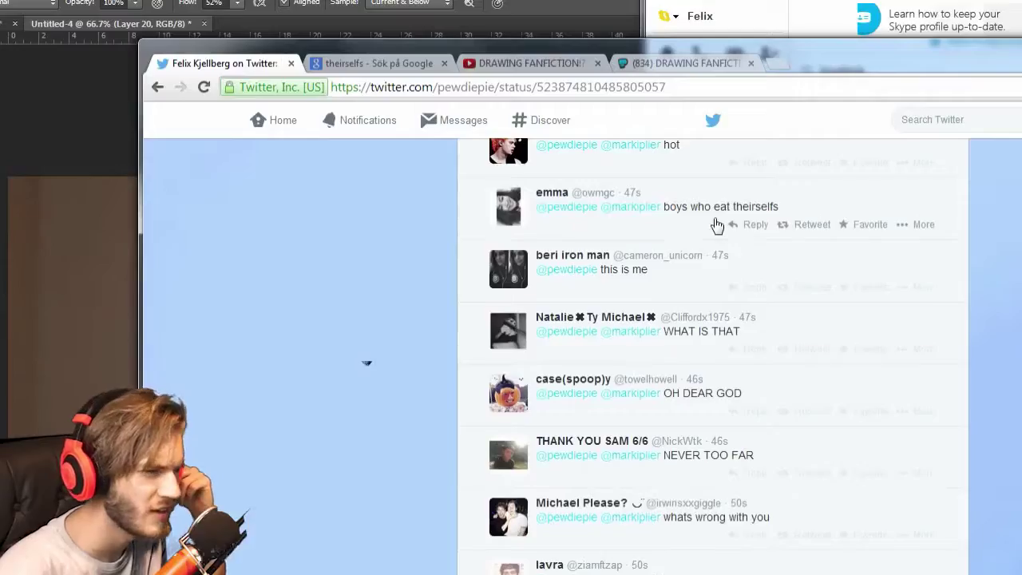
Expand two replies to the nested screaming-face post to reveal their posting times
{"action": "left_click", "coordinate": [699, 227]}
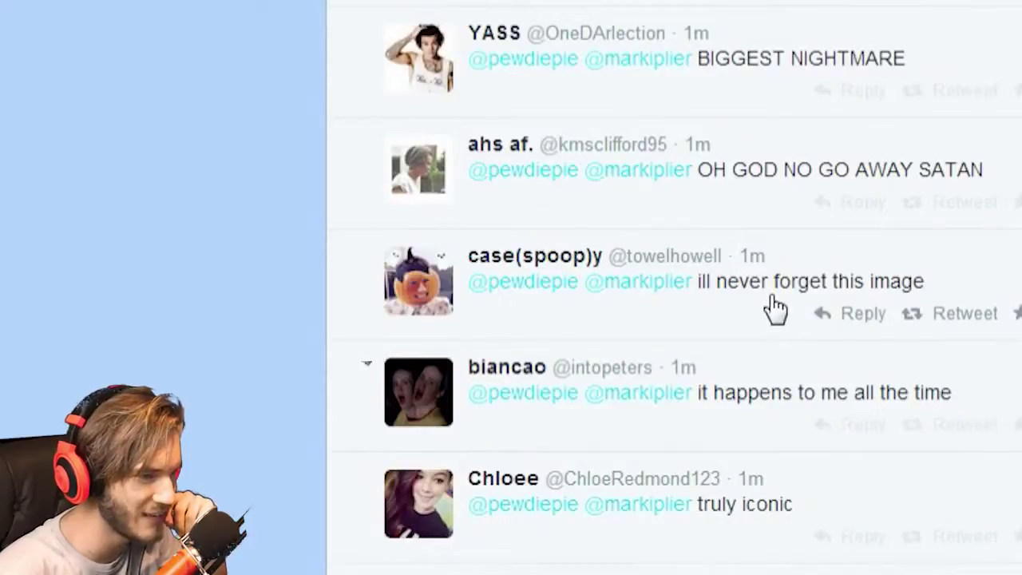
{"action": "left_click", "coordinate": [775, 308]}
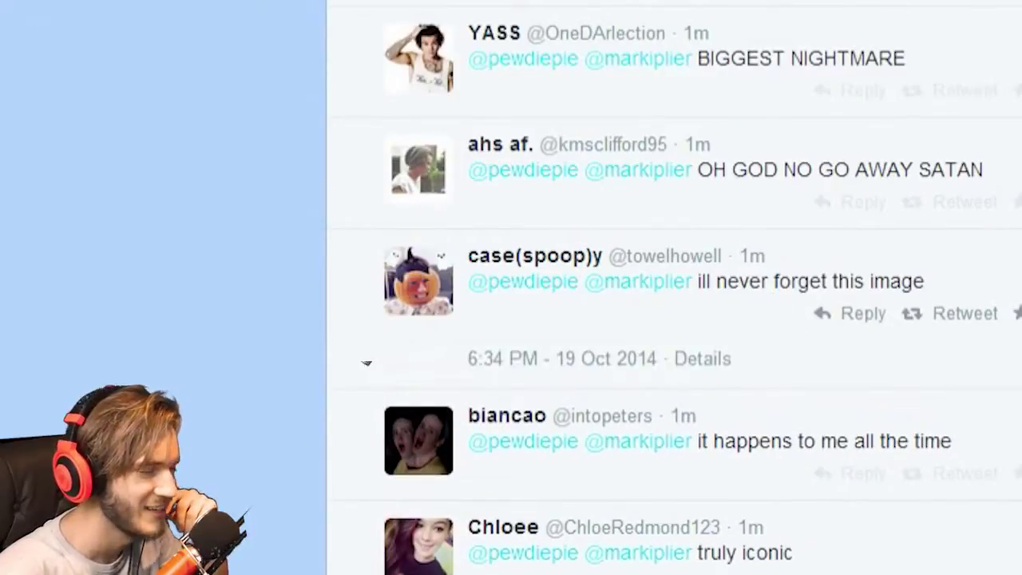